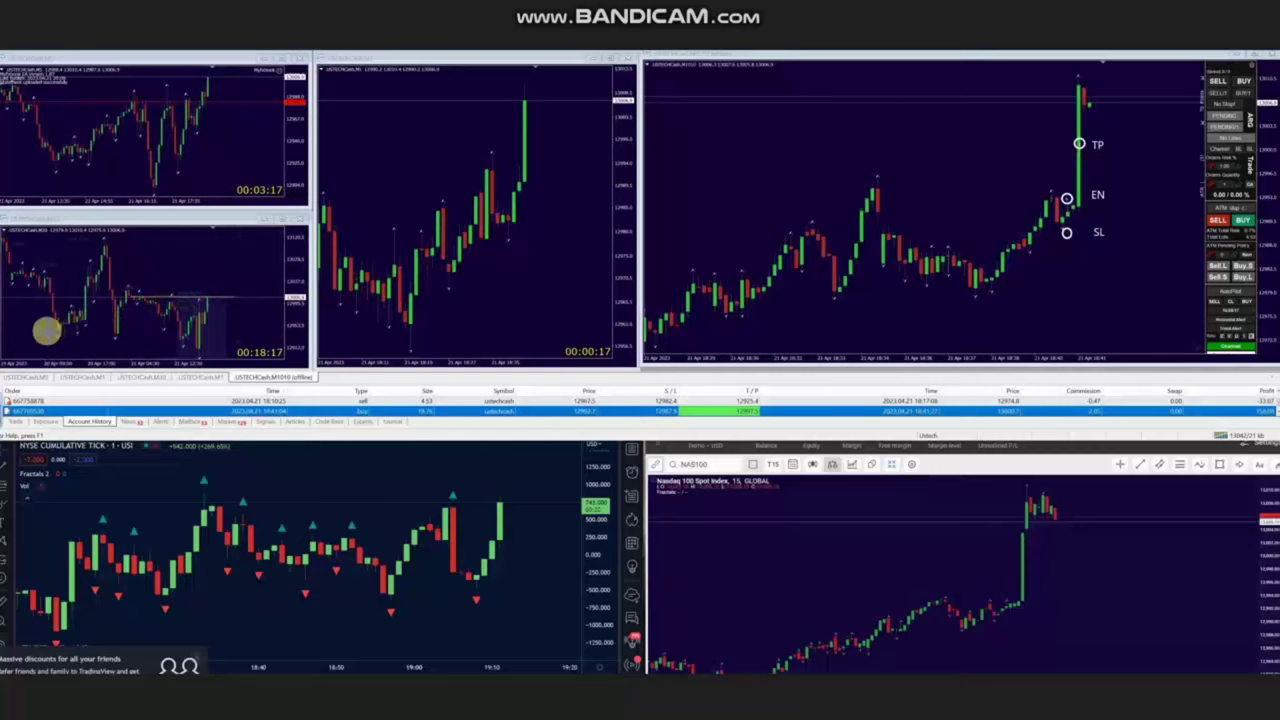
Draw a converging wedge on the lower-left chart and rising two-line channels on the upper-left and middle charts.
{"action": "left_click_drag", "start_coordinate": [48, 331], "coordinate": [217, 347]}
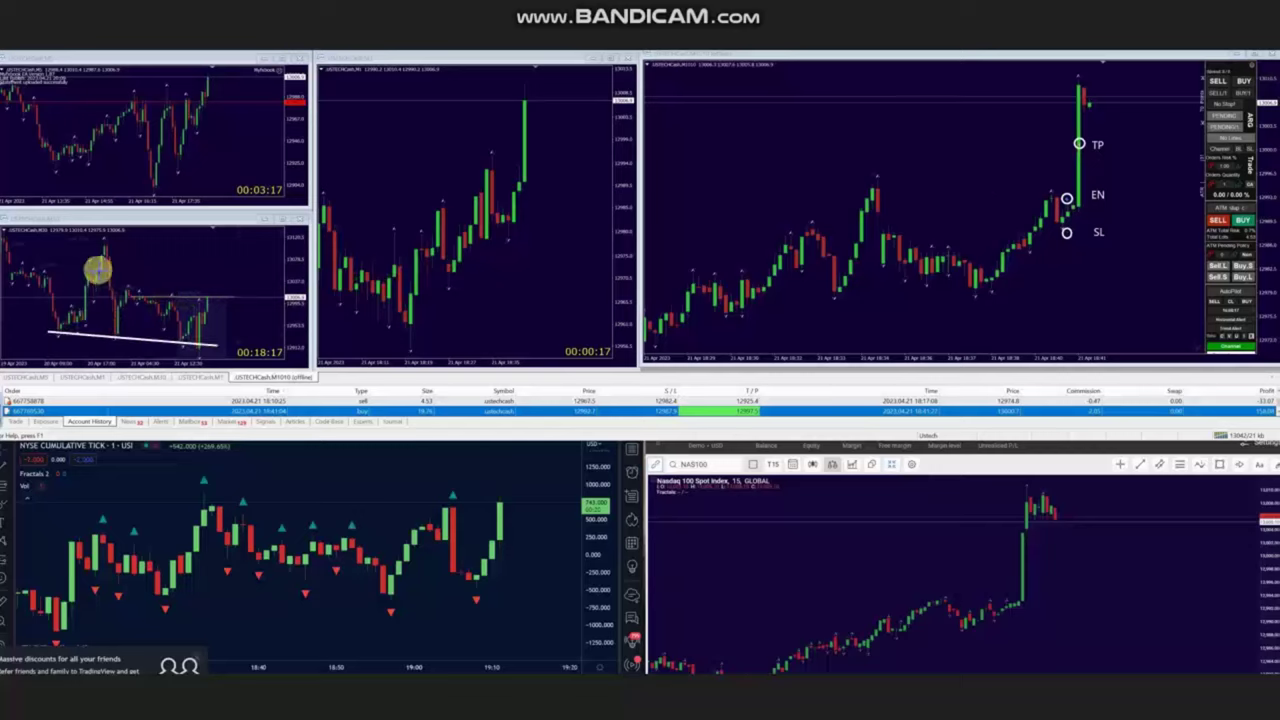
{"action": "left_click_drag", "start_coordinate": [97, 262], "coordinate": [209, 323]}
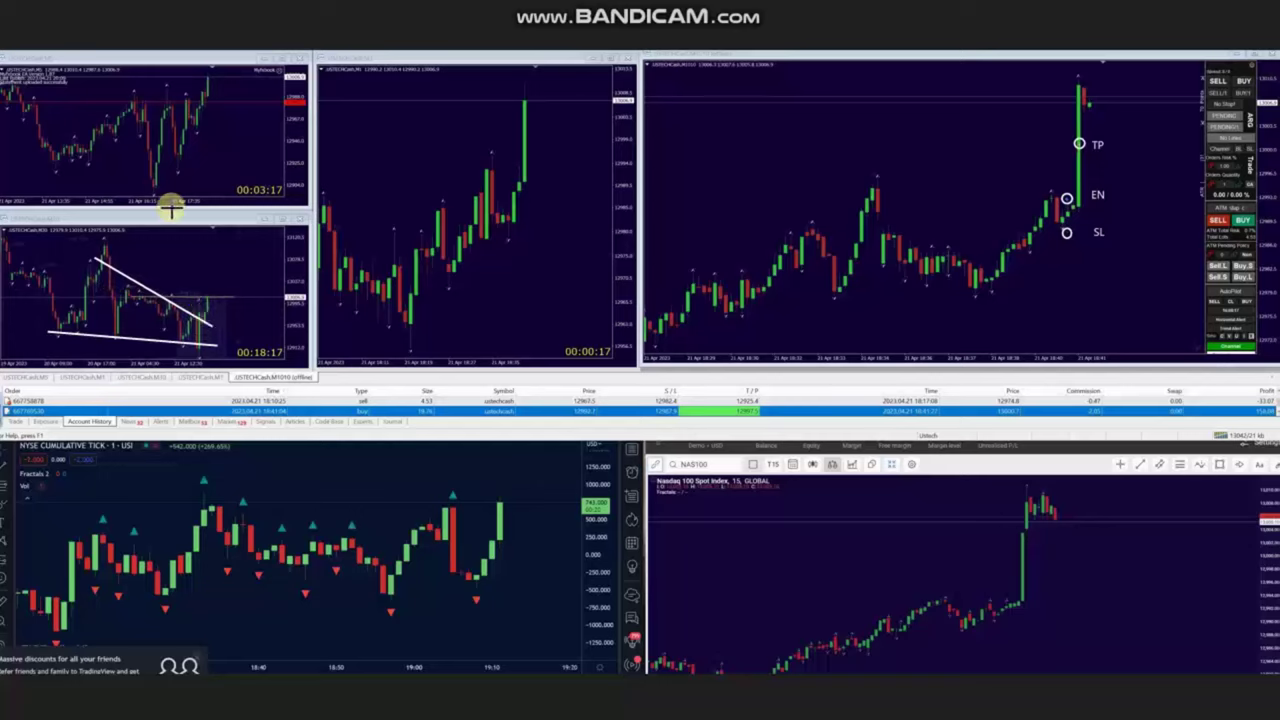
{"action": "left_click_drag", "start_coordinate": [150, 189], "coordinate": [241, 80]}
{"action": "left_click_drag", "start_coordinate": [142, 124], "coordinate": [211, 48]}
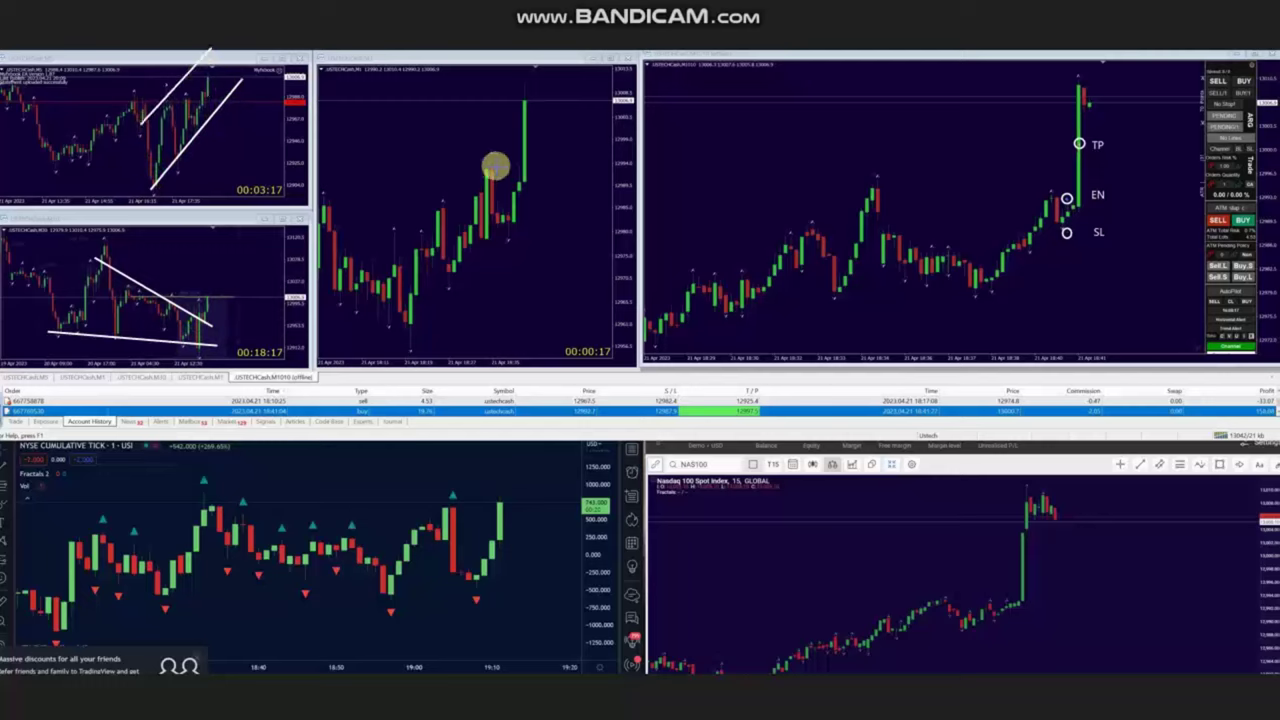
{"action": "left_click_drag", "start_coordinate": [406, 325], "coordinate": [565, 168]}
{"action": "left_click_drag", "start_coordinate": [395, 245], "coordinate": [545, 108]}
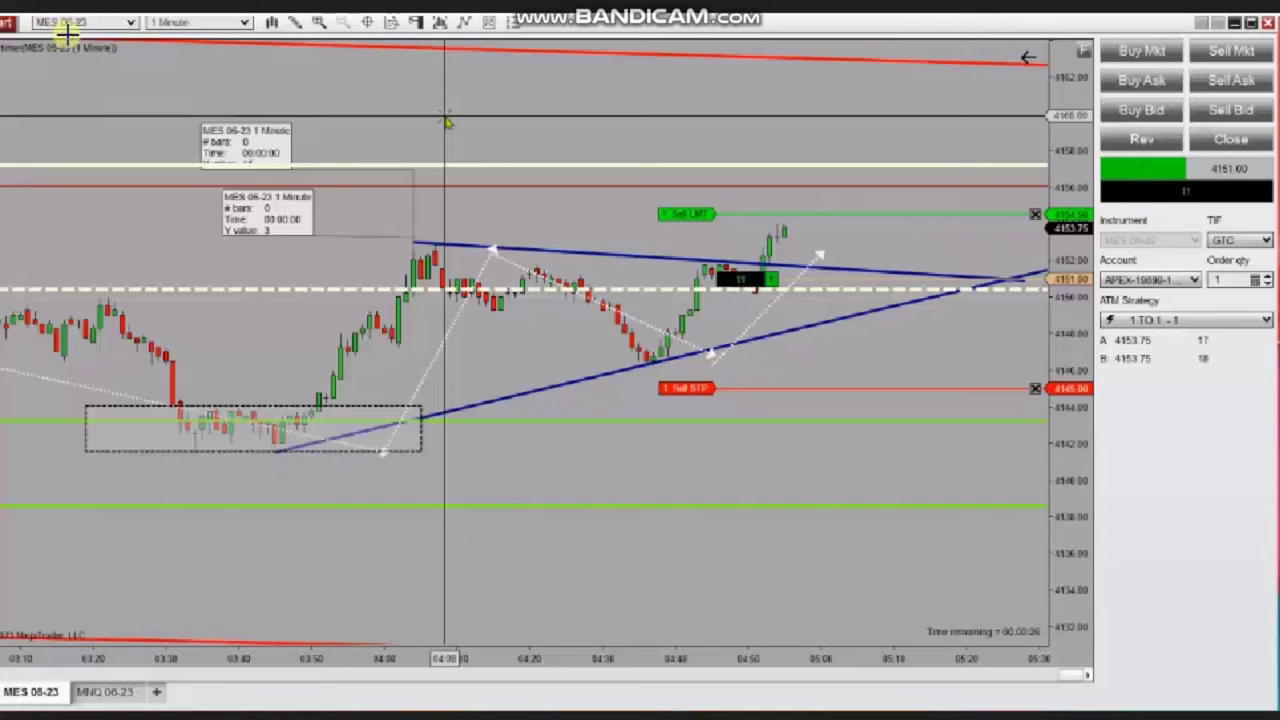
Draw lower and upper black channel lines along the rising MES move, plus a descending line from the 04:08 high.
{"action": "left_click", "coordinate": [257, 450]}
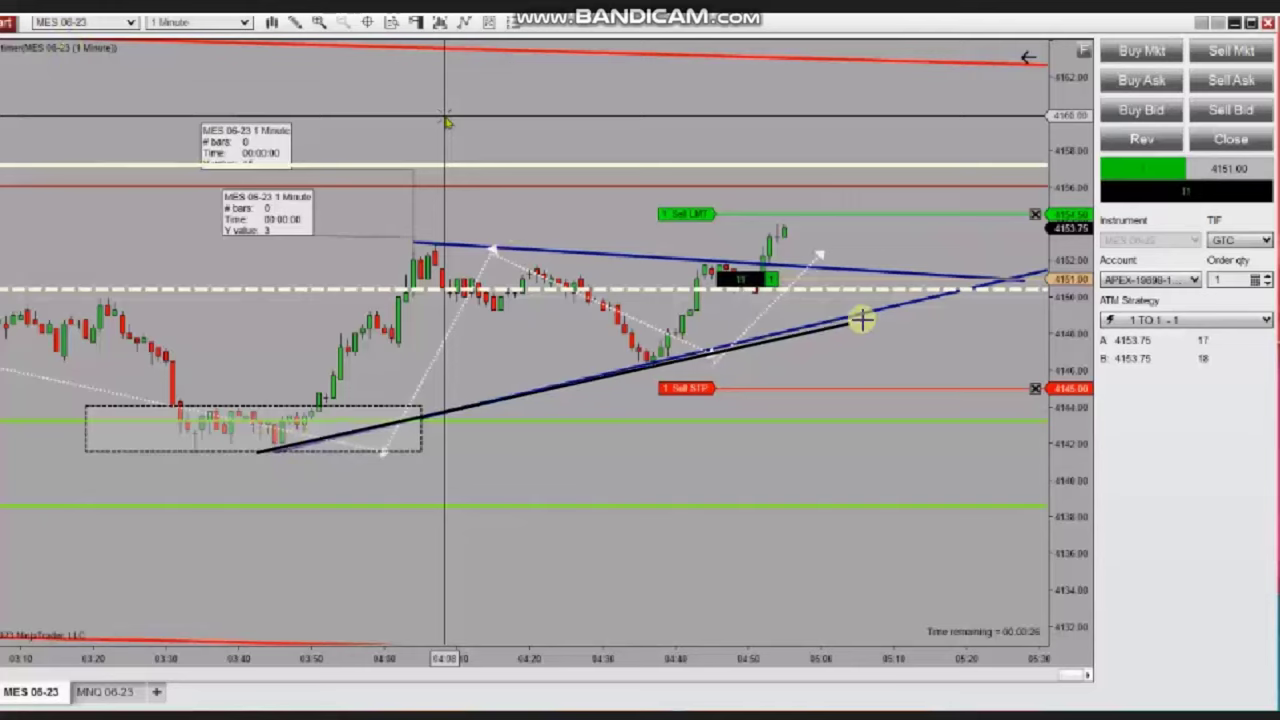
{"action": "left_click", "coordinate": [1025, 274]}
{"action": "left_click", "coordinate": [257, 297]}
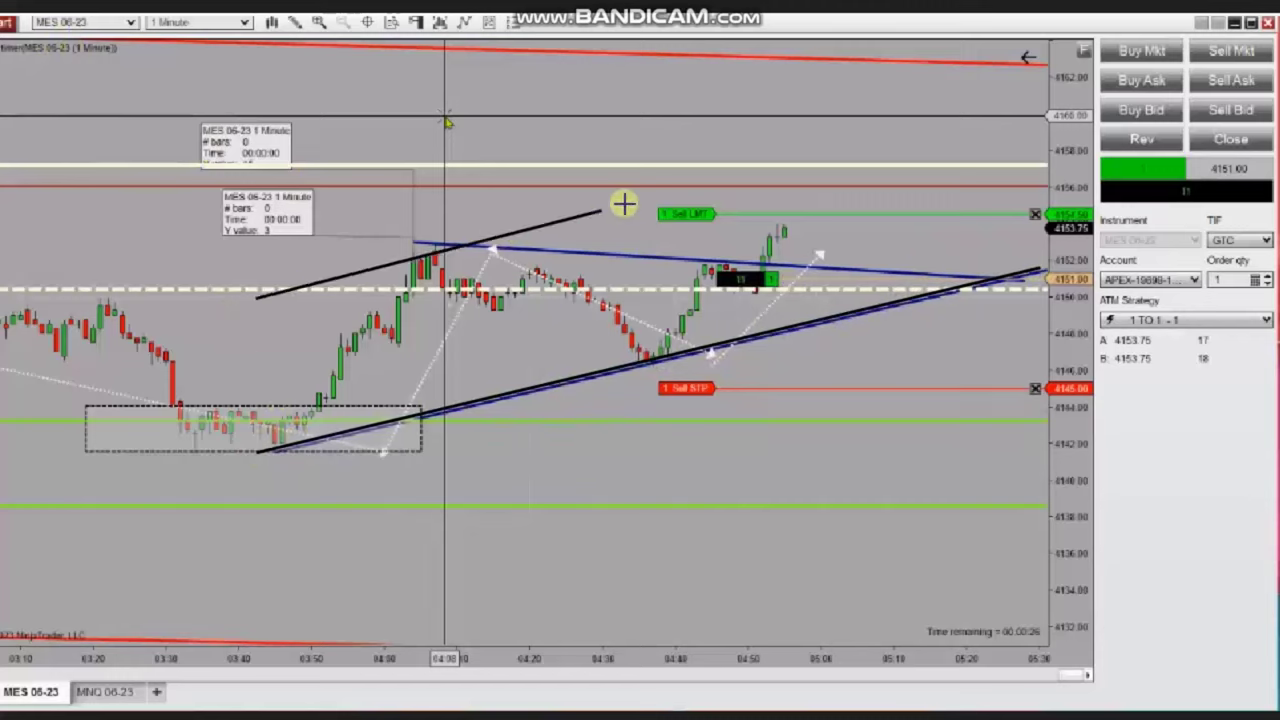
{"action": "left_click", "coordinate": [1009, 106]}
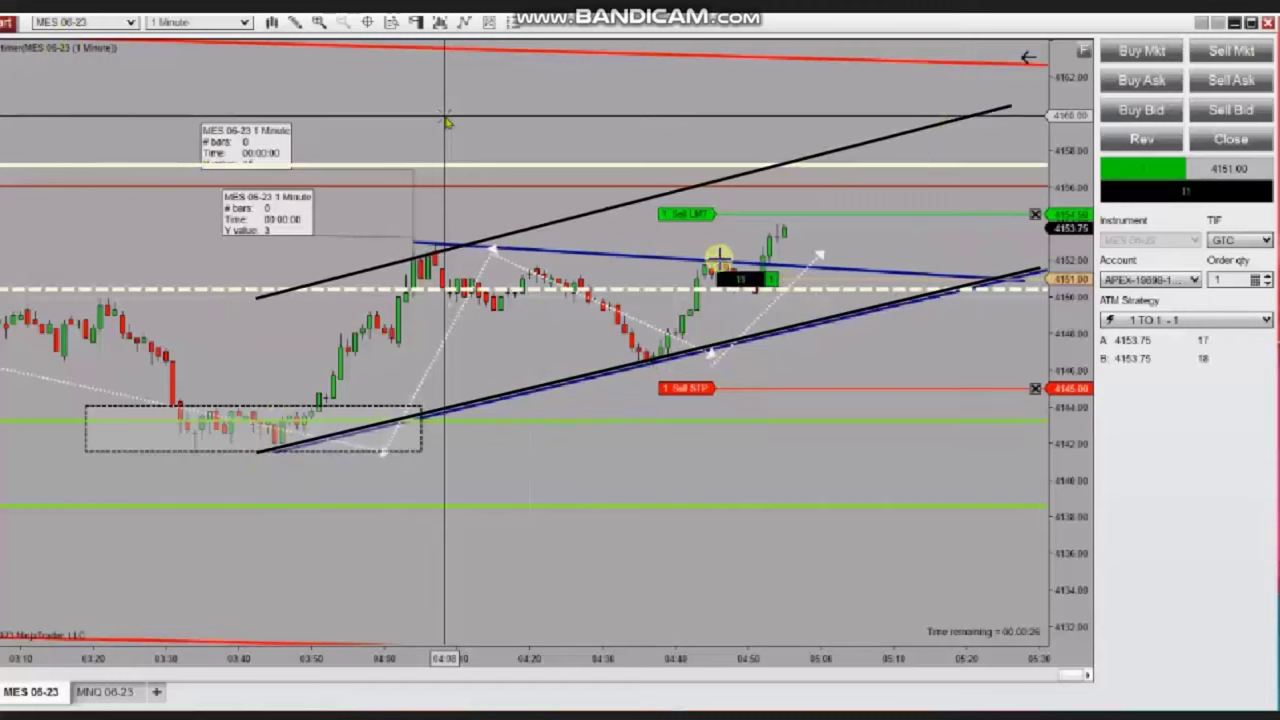
{"action": "left_click", "coordinate": [446, 244]}
{"action": "left_click", "coordinate": [777, 323]}
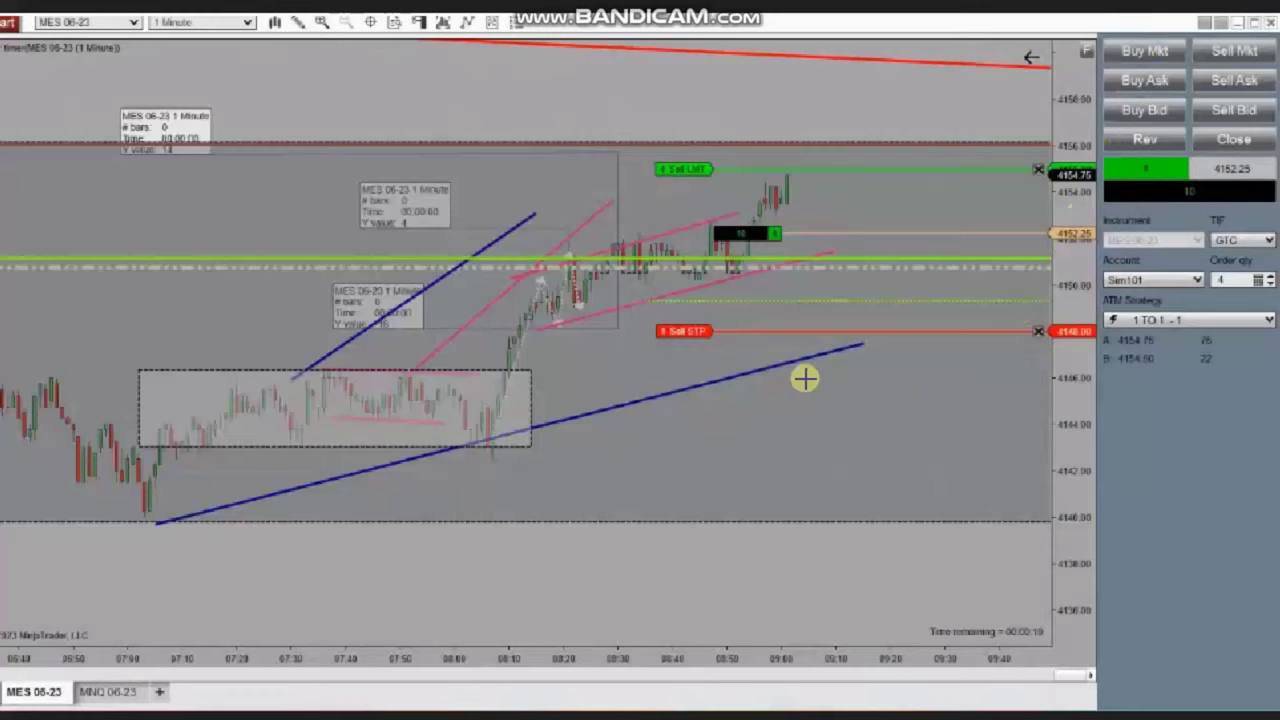
Draw a black line along the lows under the blue line and a parallel black line above it.
{"action": "left_click", "coordinate": [138, 517]}
{"action": "left_click", "coordinate": [1053, 311]}
{"action": "left_click", "coordinate": [97, 421]}
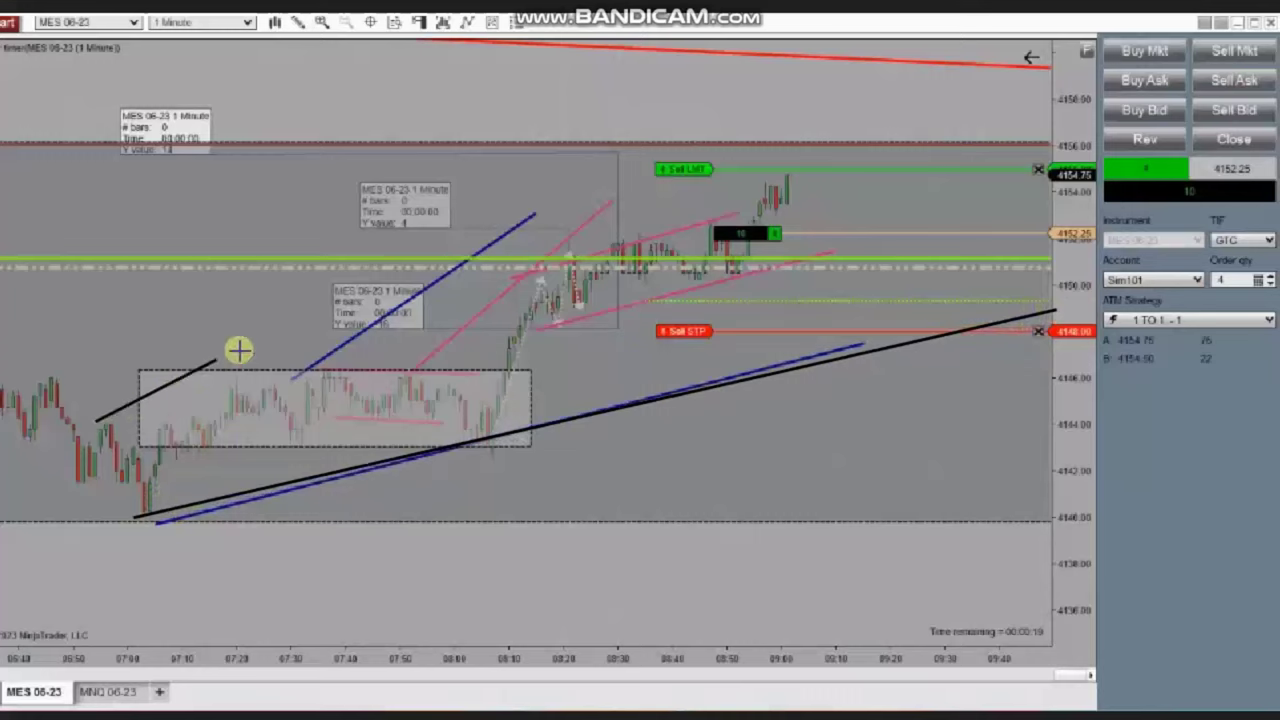
{"action": "left_click", "coordinate": [839, 115]}
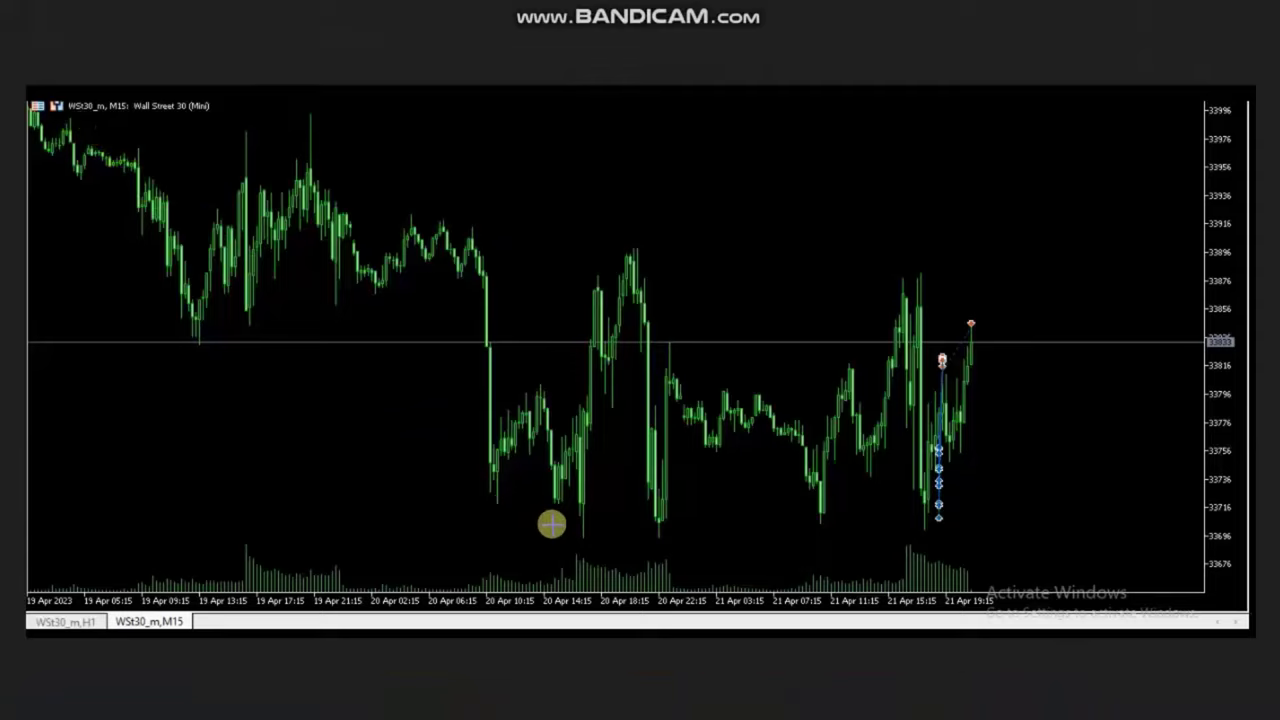
Draw a horizontal white support line across the Wall Street 30 lows and a second line from the high.
{"action": "left_click_drag", "start_coordinate": [552, 523], "coordinate": [1017, 523]}
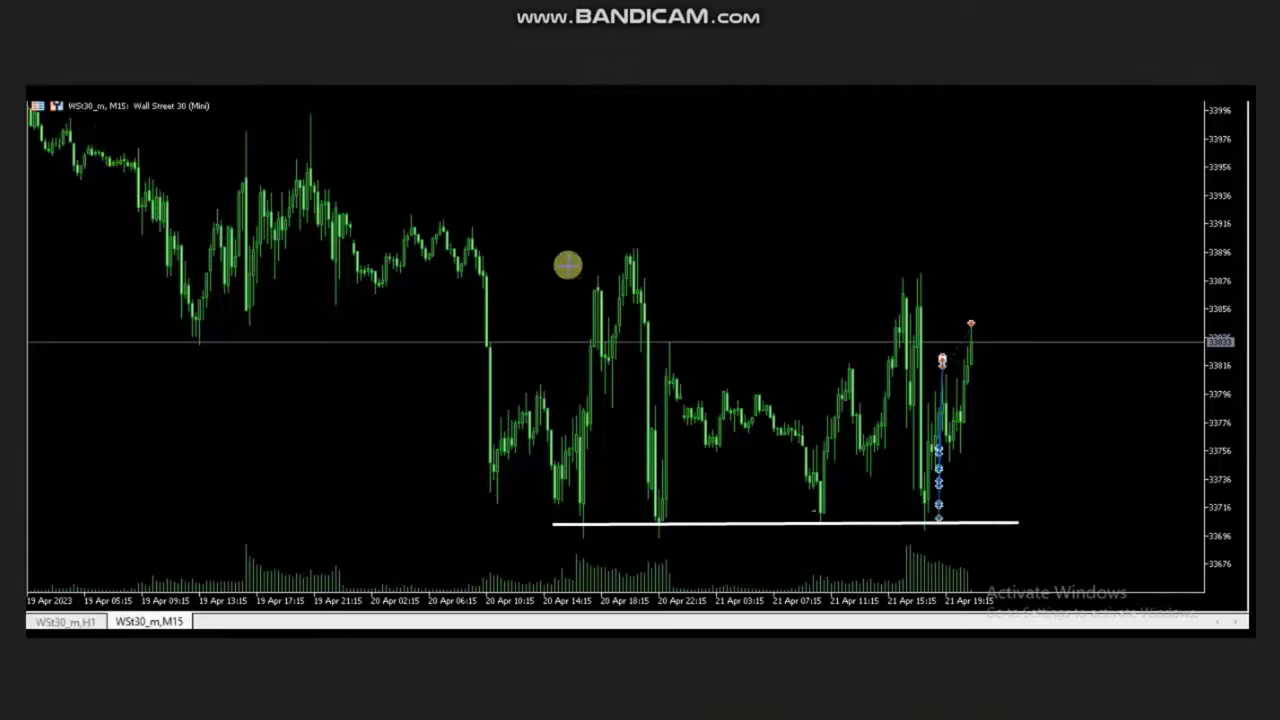
{"action": "left_click_drag", "start_coordinate": [566, 261], "coordinate": [1063, 278]}
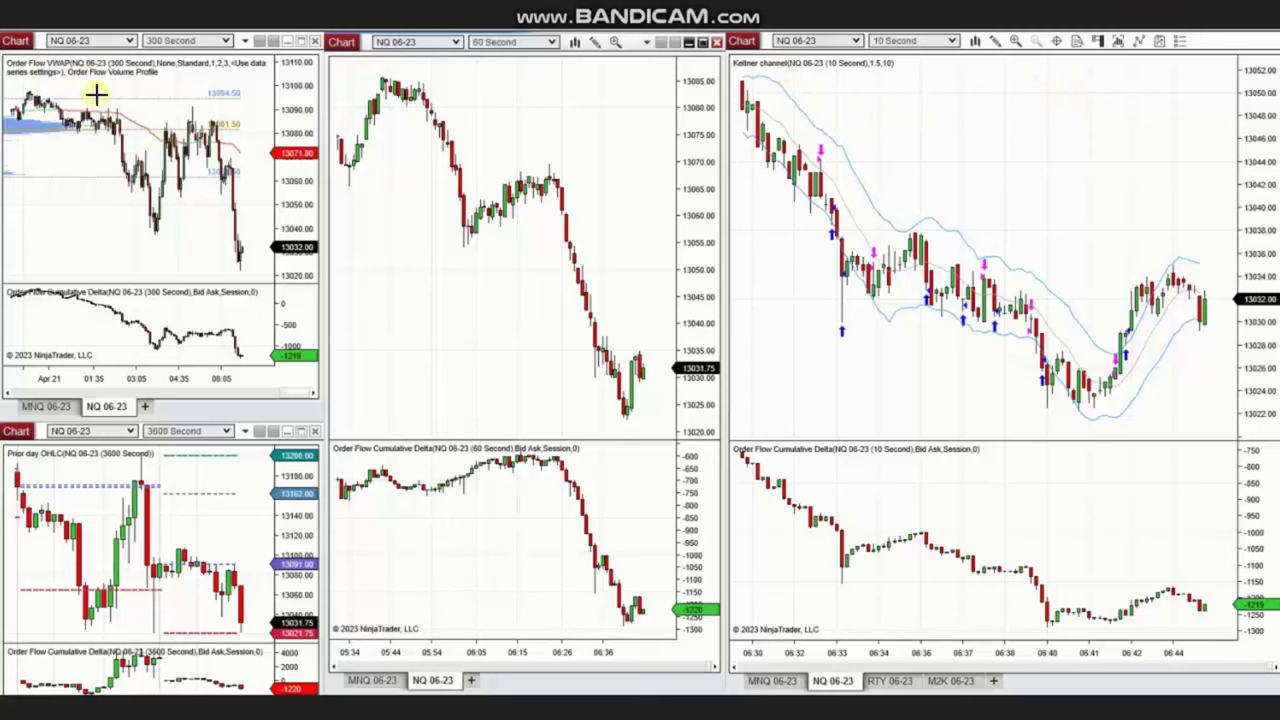
Draw descending upper and lower channel lines on the top-left, middle and Keltner NQ charts.
{"action": "left_click_drag", "start_coordinate": [30, 90], "coordinate": [265, 133]}
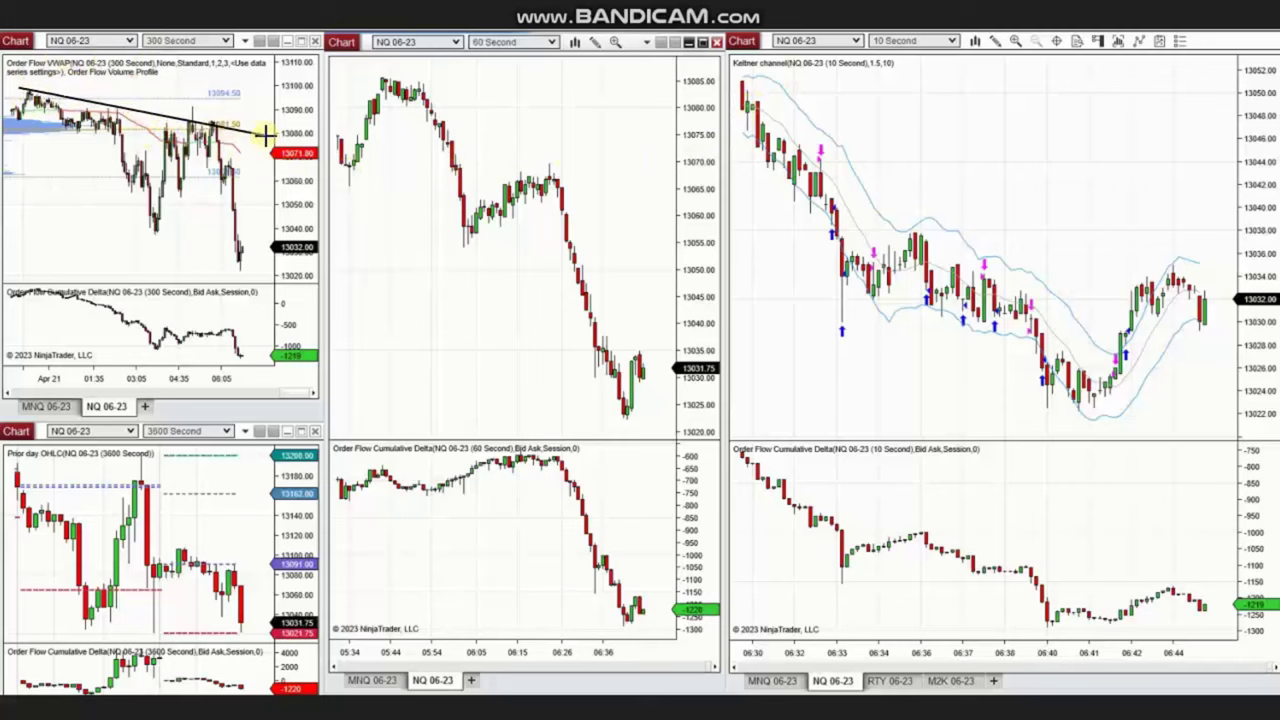
{"action": "left_click_drag", "start_coordinate": [37, 162], "coordinate": [271, 285]}
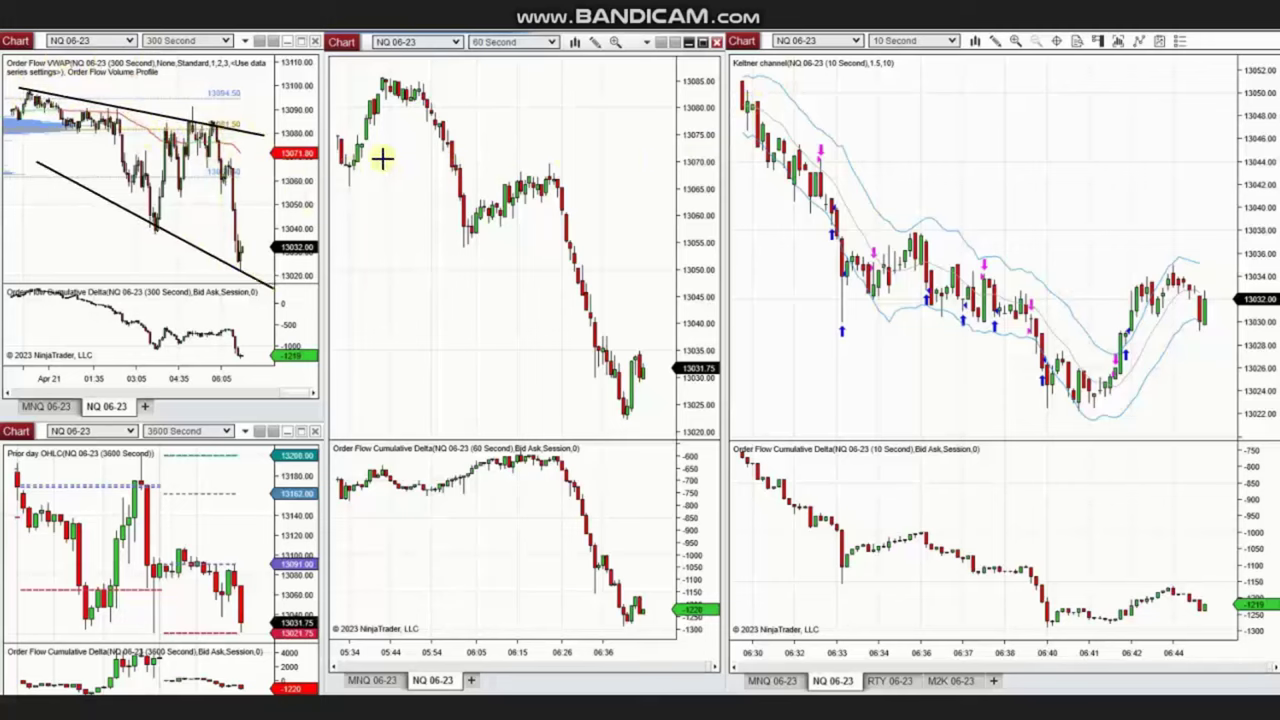
{"action": "mouse_move", "coordinate": [377, 78]}
{"action": "left_mouse_down"}
{"action": "mouse_move", "coordinate": [491, 106]}
{"action": "mouse_move", "coordinate": [666, 206]}
{"action": "mouse_move", "coordinate": [676, 230]}
{"action": "left_mouse_up"}
{"action": "left_click_drag", "start_coordinate": [346, 171], "coordinate": [597, 338]}
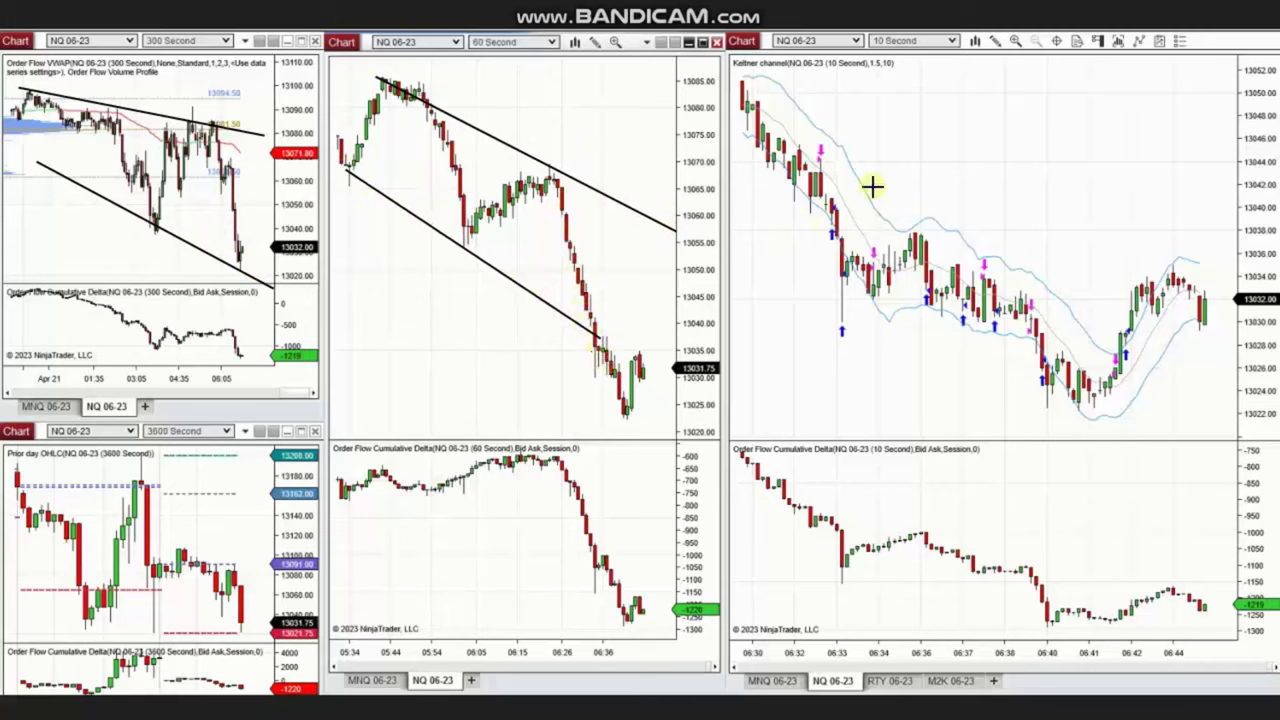
{"action": "mouse_move", "coordinate": [801, 146]}
{"action": "left_mouse_down"}
{"action": "mouse_move", "coordinate": [1086, 320]}
{"action": "mouse_move", "coordinate": [1140, 369]}
{"action": "left_mouse_up"}
{"action": "left_click_drag", "start_coordinate": [806, 255], "coordinate": [1088, 421]}
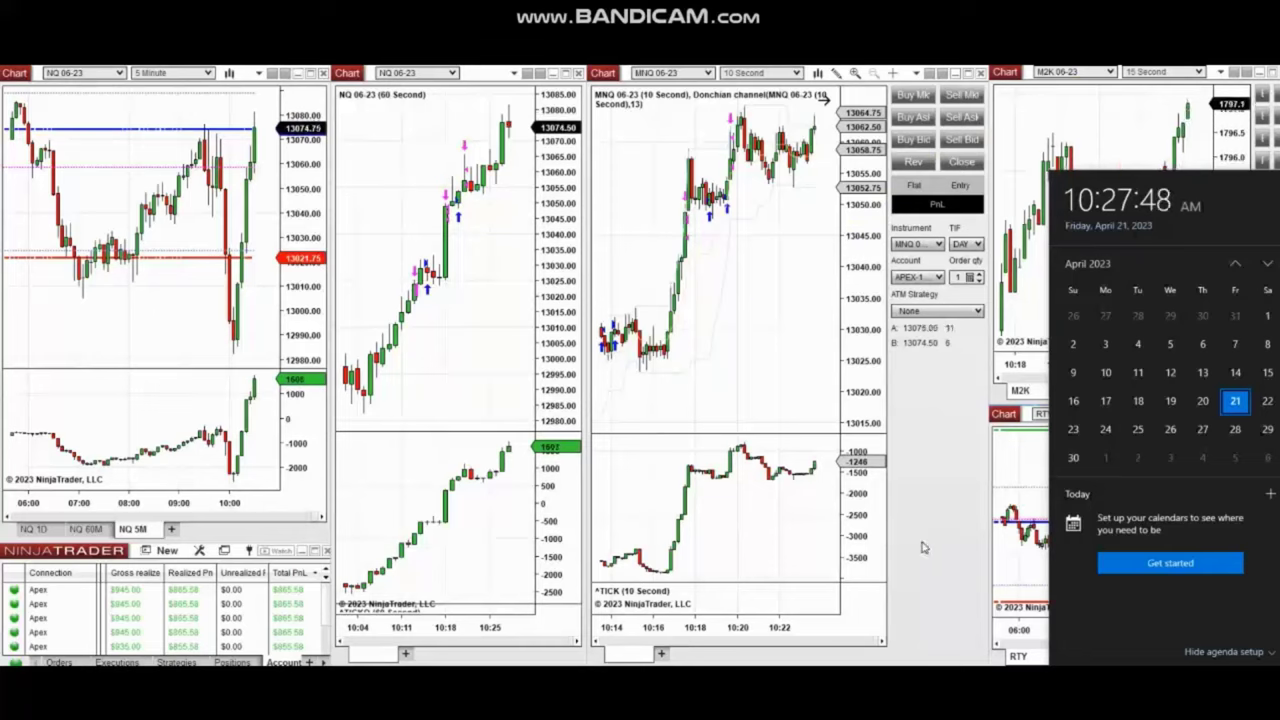
Dismiss the Windows clock and calendar flyout to reveal the M2K and RTY charts.
{"action": "left_click", "coordinate": [926, 536]}
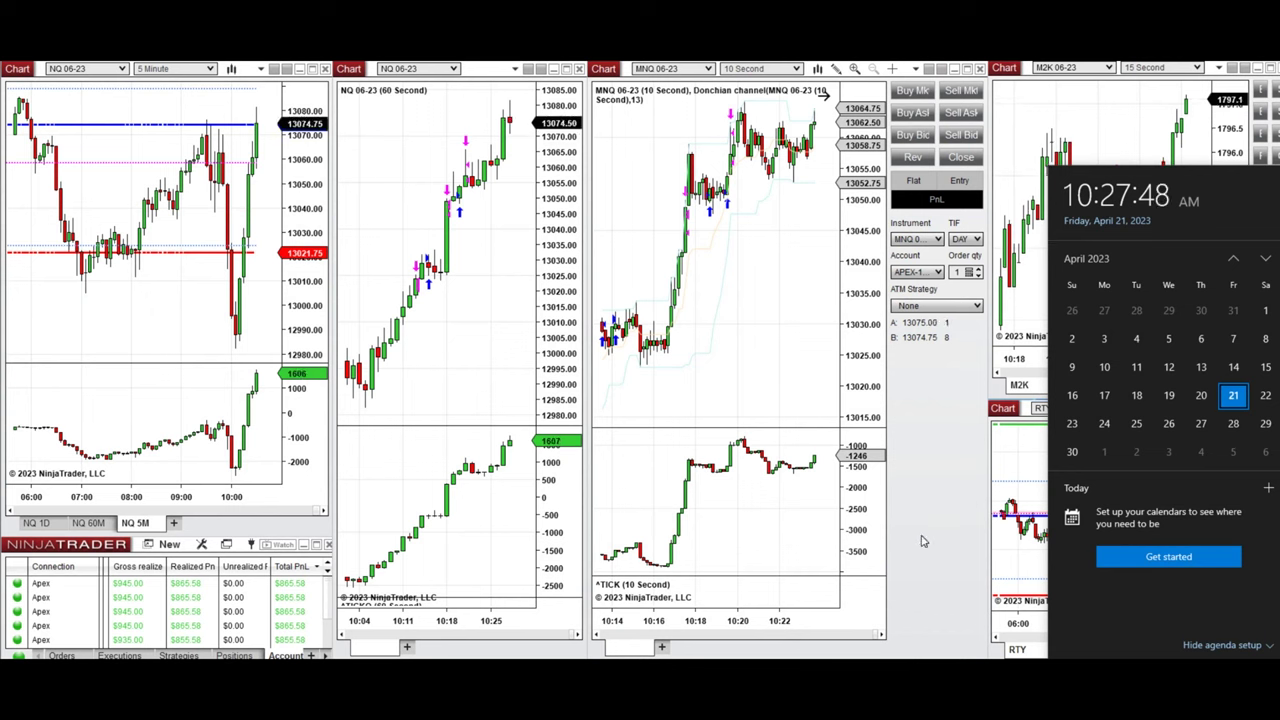
{"action": "left_click", "coordinate": [925, 517]}
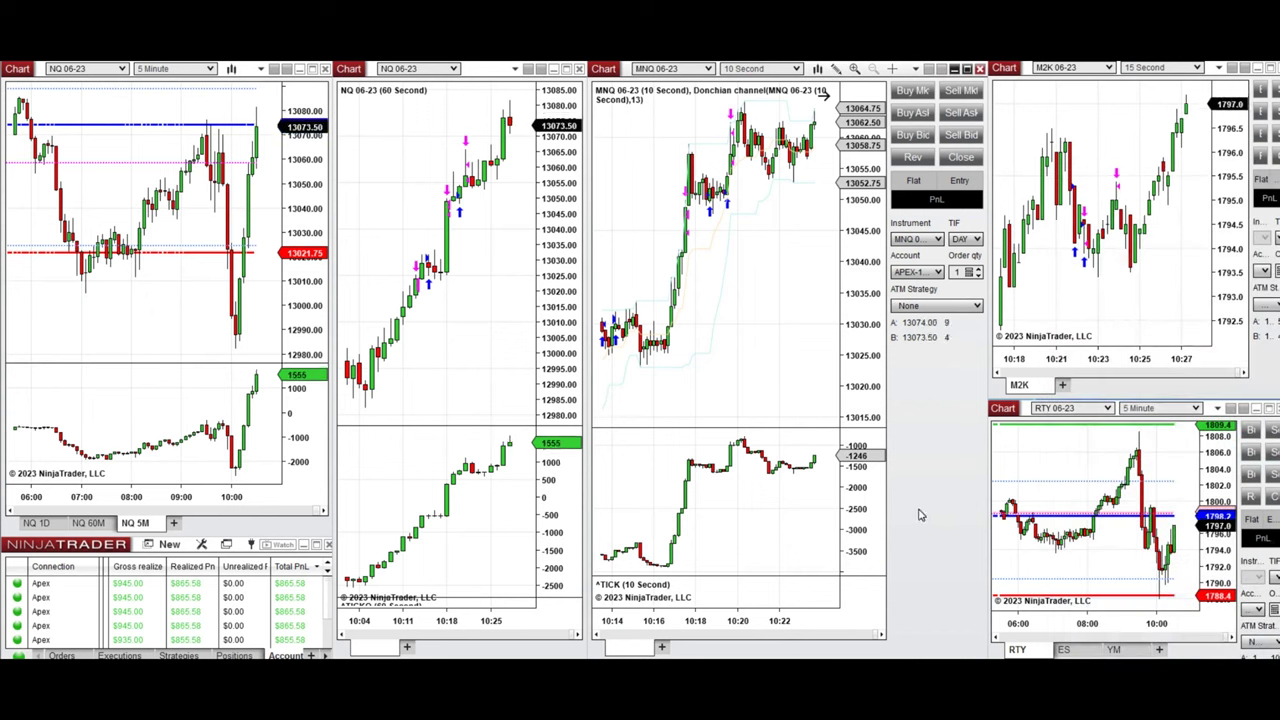
Switch the left chart to NQ daily, then 60-minute, then back to 5-minute, and scroll up.
{"action": "left_click", "coordinate": [37, 523]}
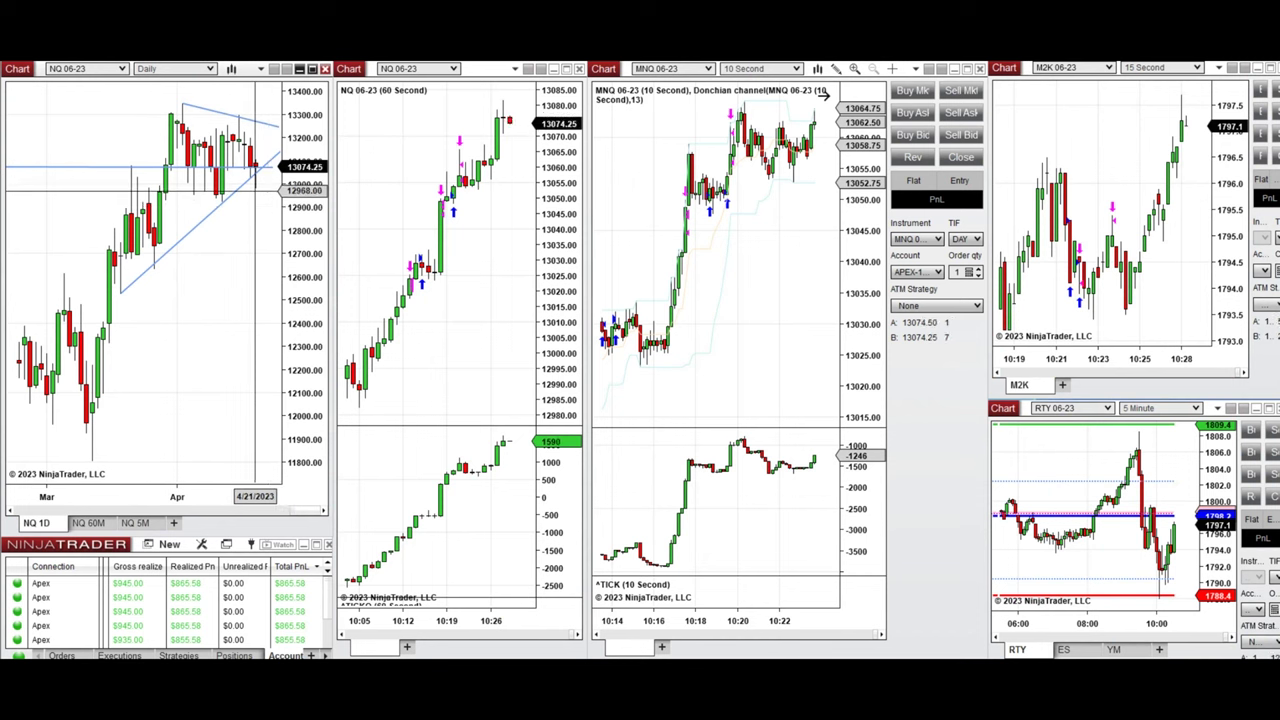
{"action": "left_click", "coordinate": [88, 523]}
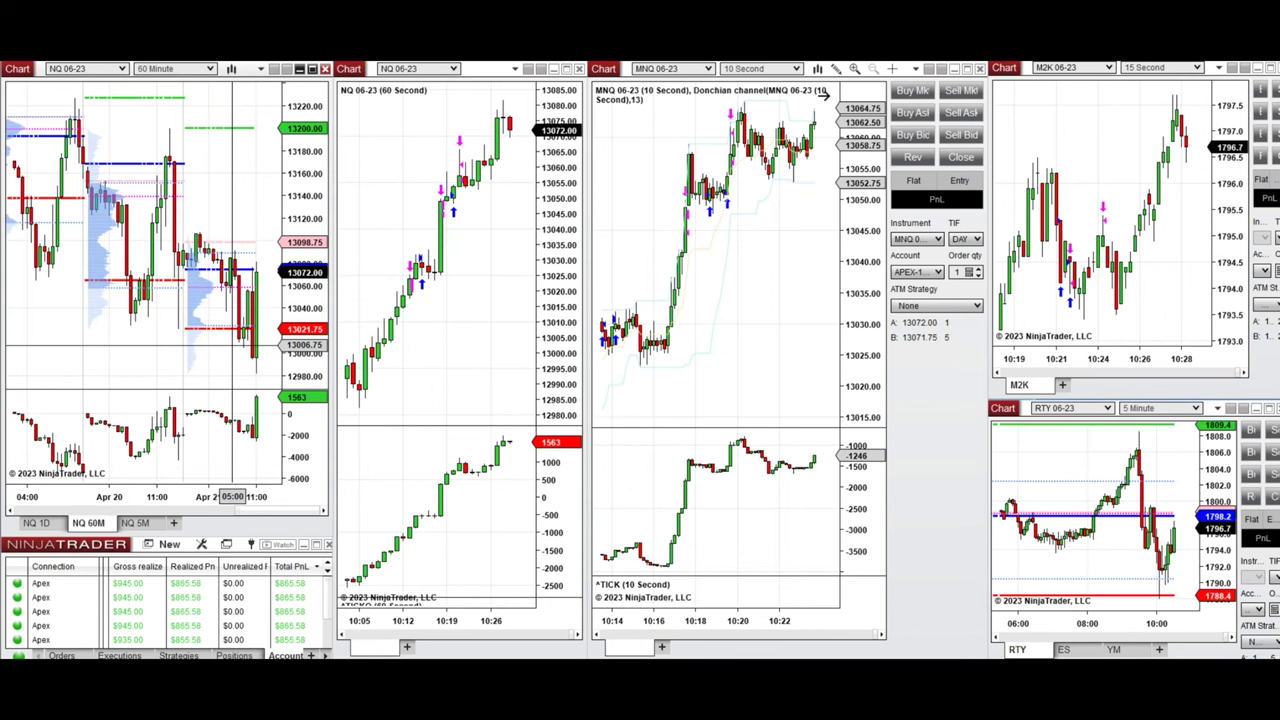
{"action": "key", "text": "ctrl+Tab"}
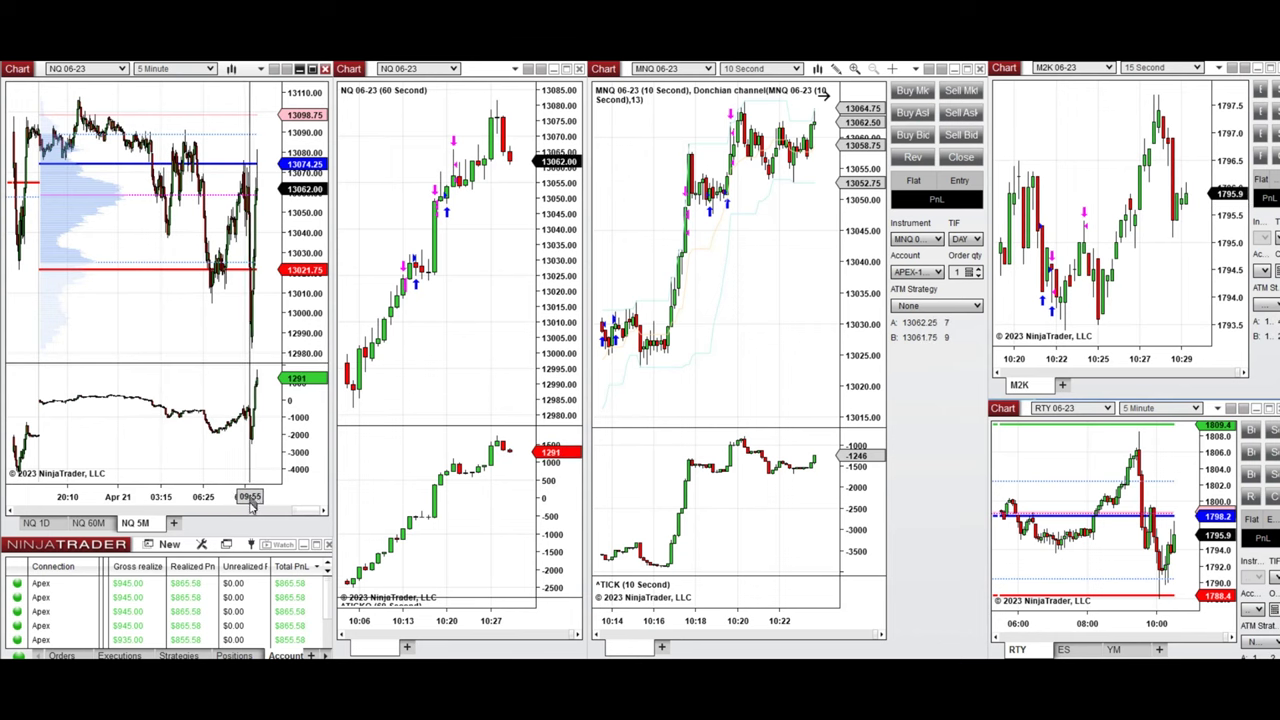
{"action": "scroll", "coordinate": [196, 496], "scroll_direction": "up", "scroll_amount": 3}
{"action": "scroll", "coordinate": [196, 496], "scroll_direction": "up", "scroll_amount": 3}
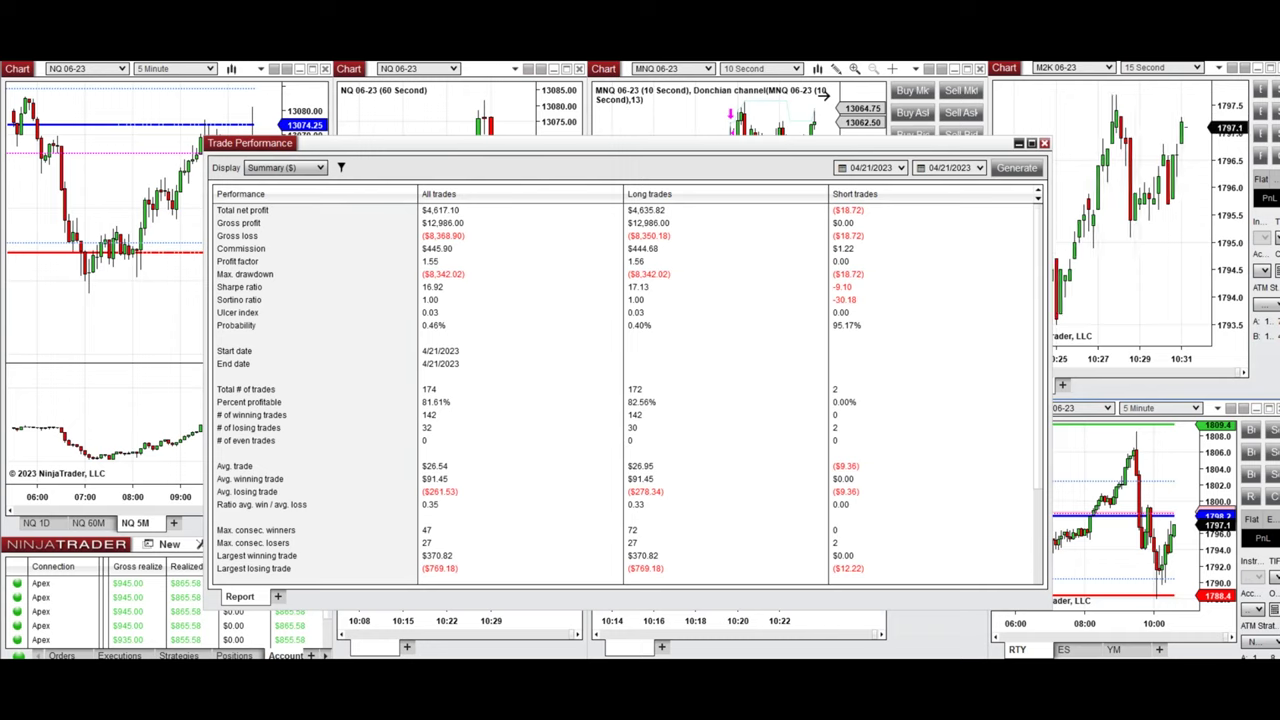
Show the Windows clock and calendar flyout beside the Trade Performance summary.
{"action": "left_click", "coordinate": [1255, 662]}
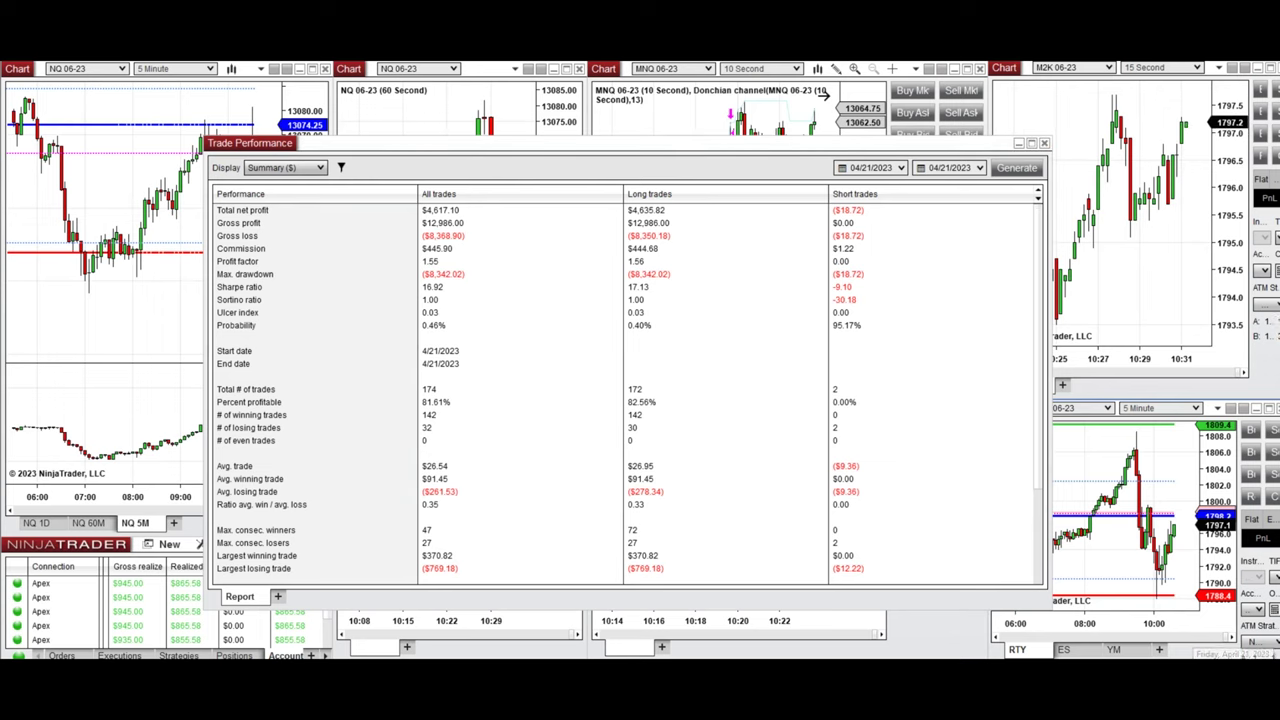